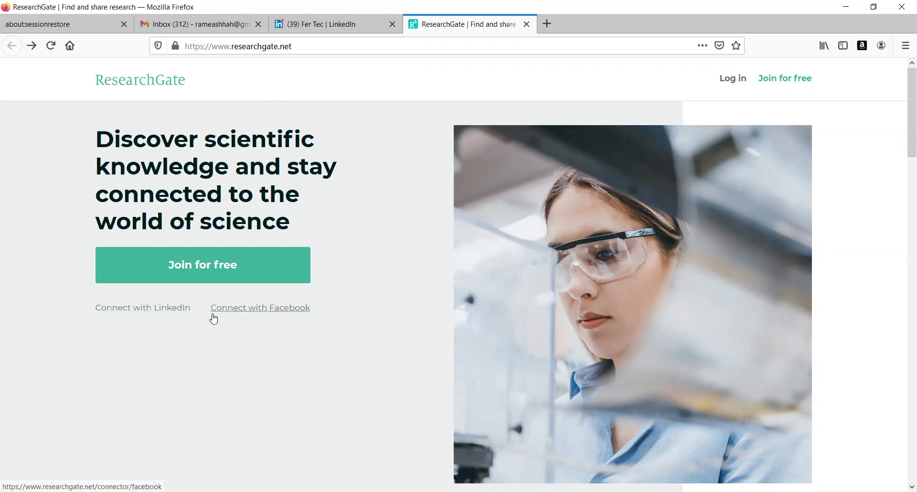
# Sign up through LinkedIn and allow ResearchGate to use the profile's email, name and photo
pyautogui.click(139, 313)
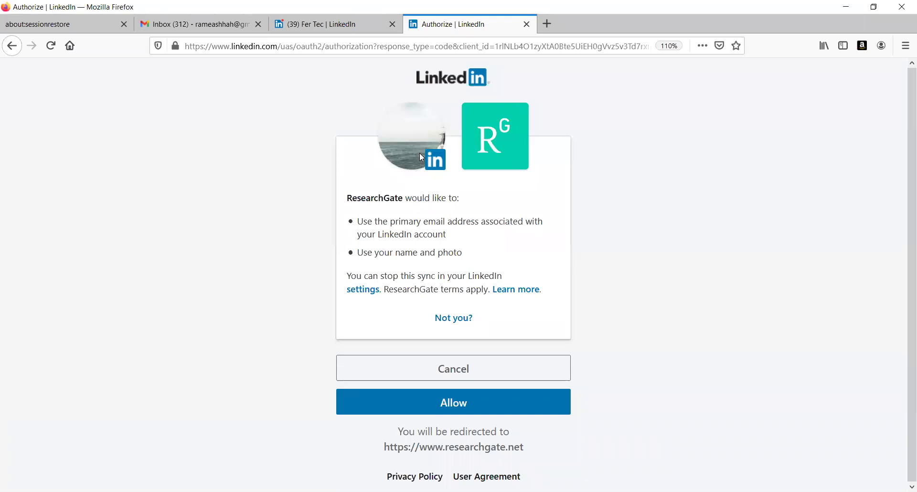
pyautogui.click(444, 407)
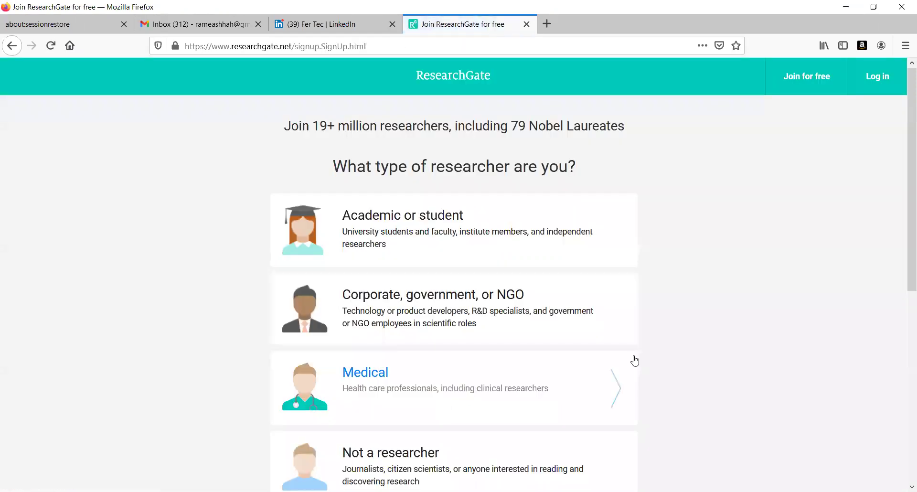
# Choose Academic or student as the researcher type and skip the institution and department details
pyautogui.moveTo(903, 231); pyautogui.dragTo(905, 279)
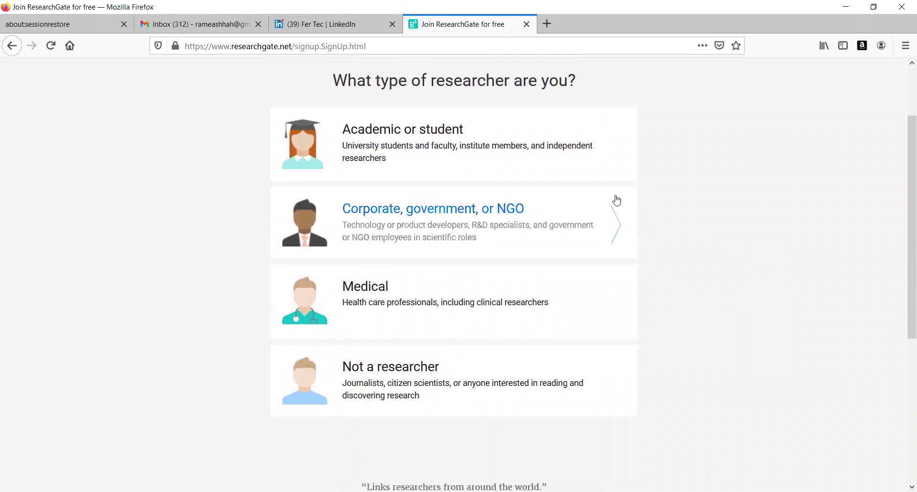
pyautogui.click(470, 158)
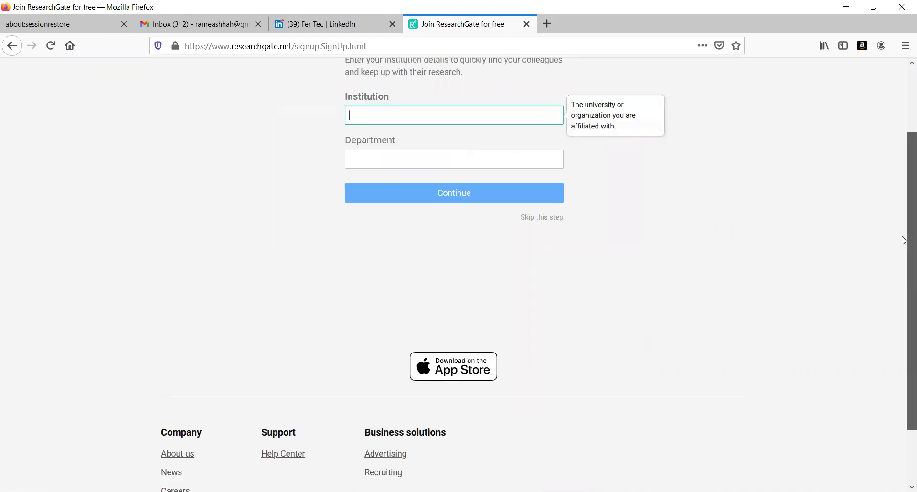
pyautogui.moveTo(907, 240); pyautogui.dragTo(904, 177)
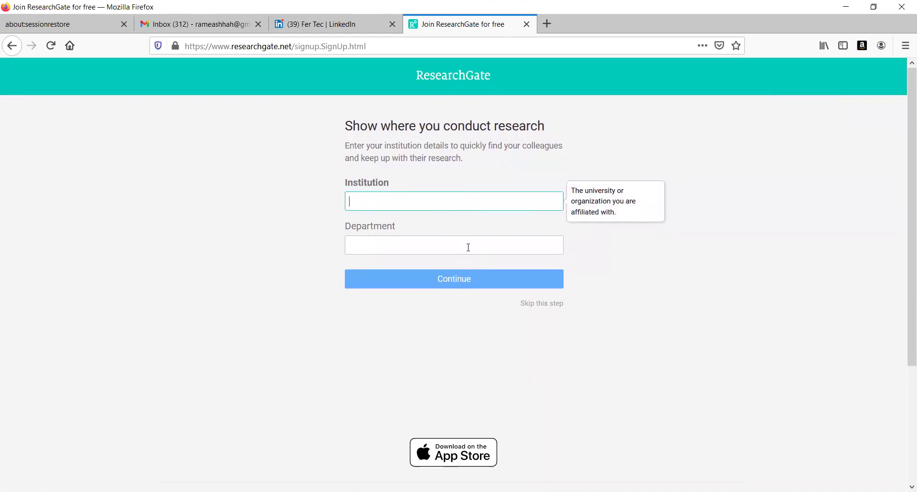
pyautogui.click(544, 306)
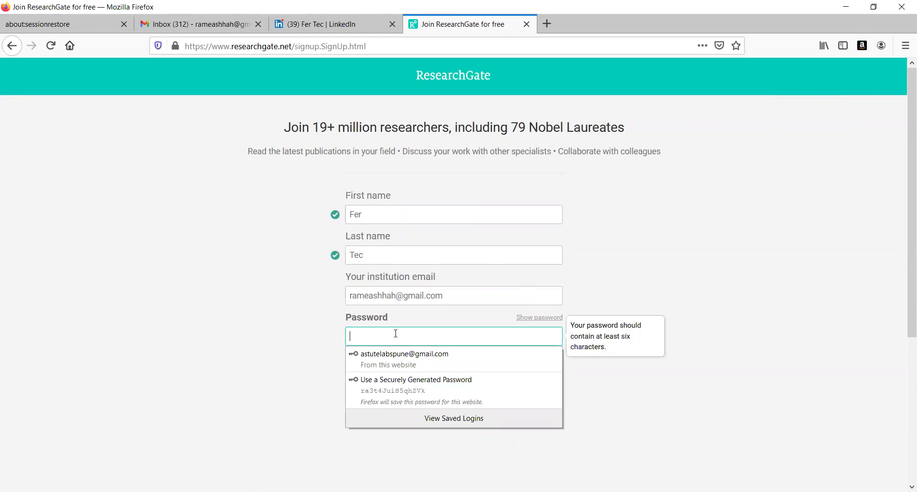
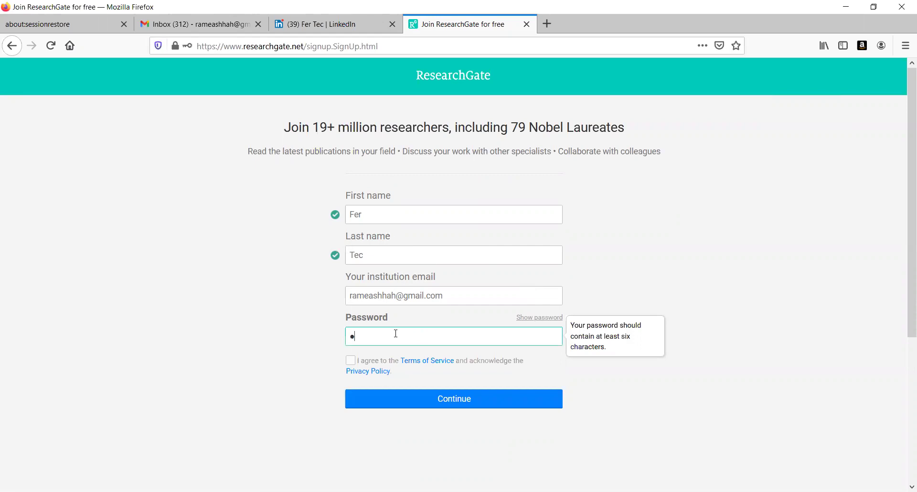
# Enter an account password, accept the Terms of Service and Privacy Policy, and submit the join form
pyautogui.press('BackSpace')
pyautogui.press('BackSpace')
pyautogui.press('BackSpace')
pyautogui.press('BackSpace')
pyautogui.press('BackSpace')
pyautogui.press('BackSpace')
pyautogui.press('BackSpace')
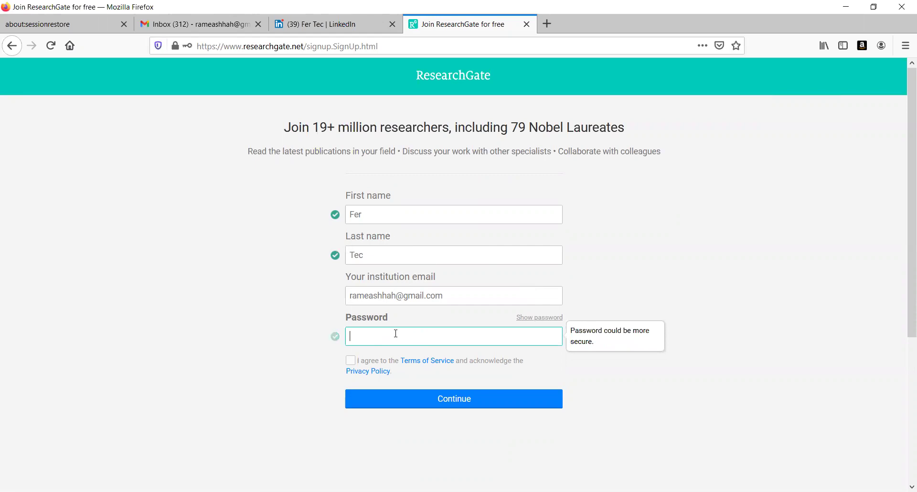
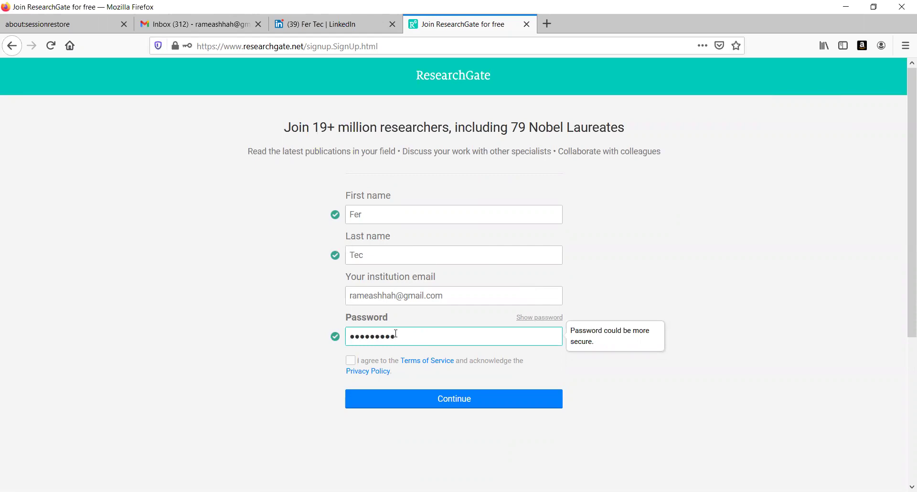
pyautogui.click(350, 360)
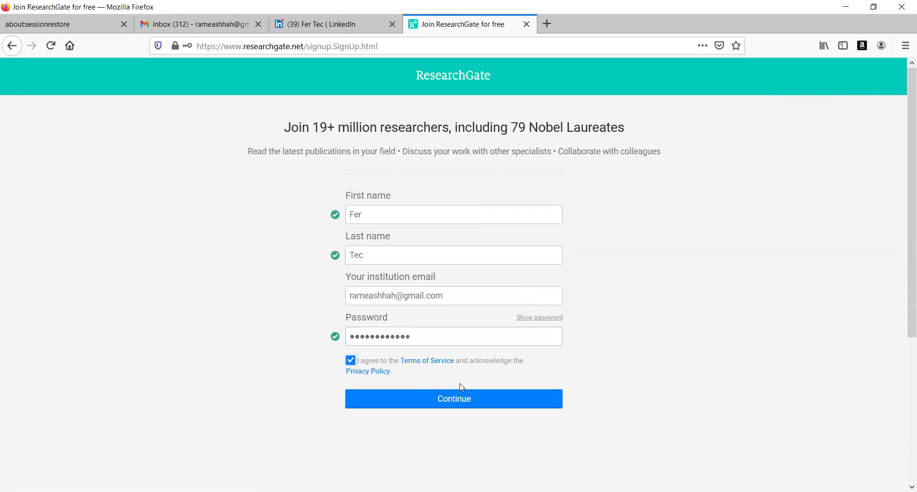
pyautogui.click(481, 399)
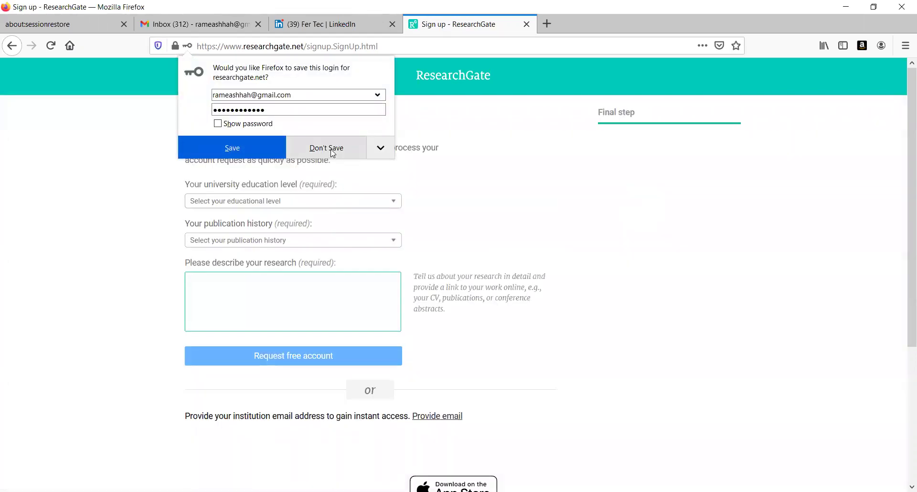
# Decline Firefox's login save, then set education level to PhD and publication history to 'I have published research before'
pyautogui.click(331, 150)
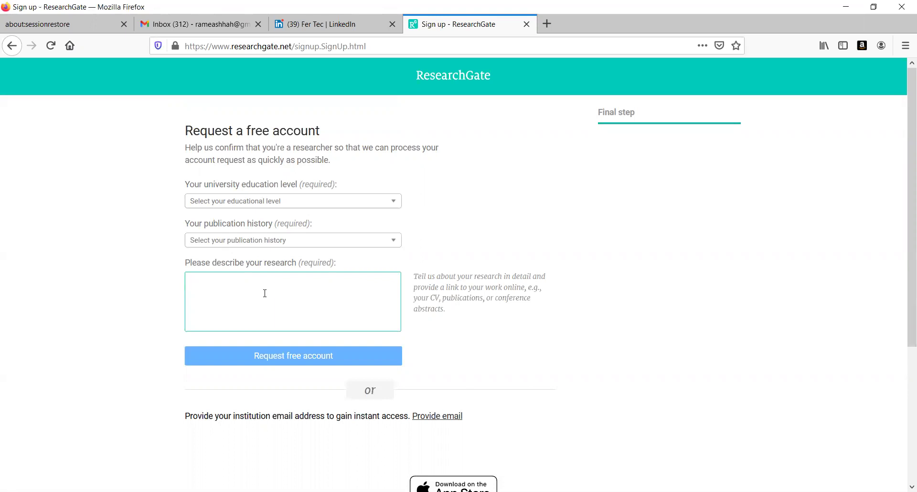
pyautogui.click(396, 207)
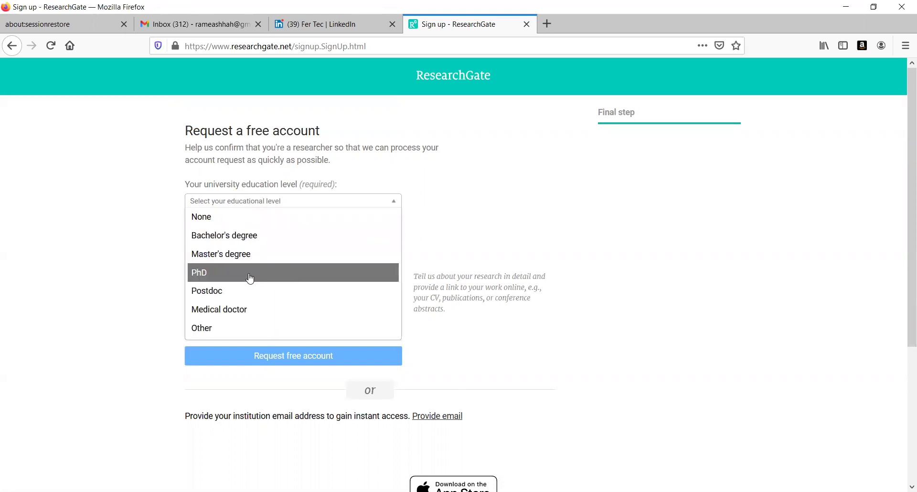
pyautogui.click(249, 277)
pyautogui.click(367, 244)
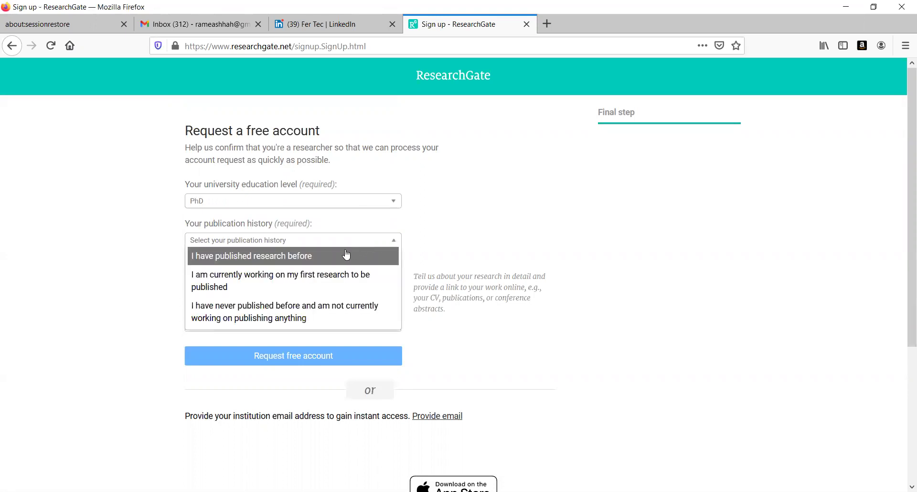
pyautogui.click(300, 261)
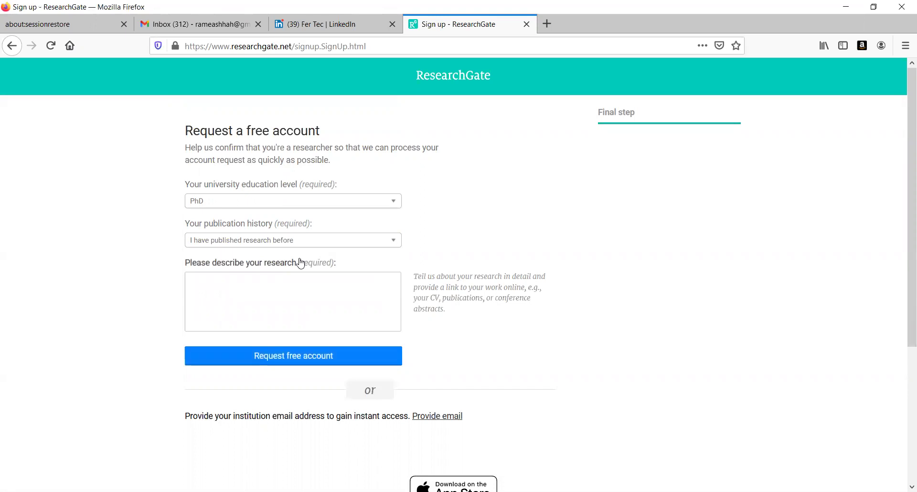
pyautogui.click(239, 289)
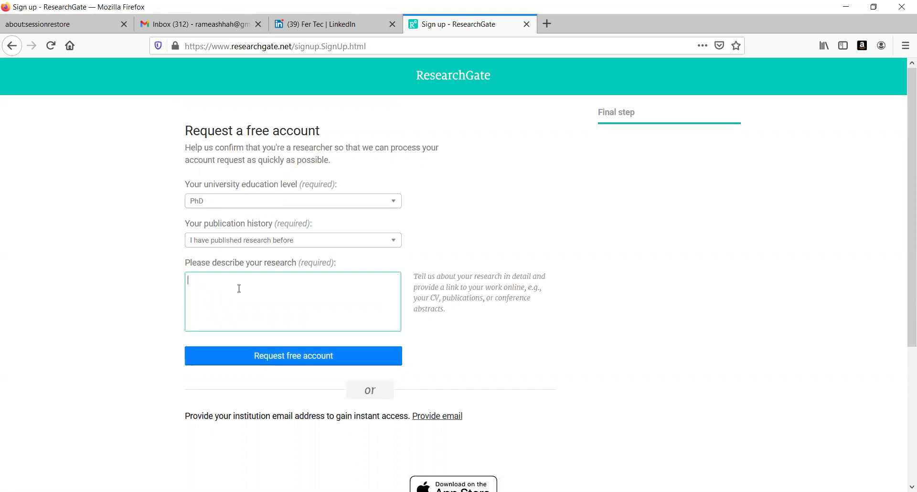
# Write a research description asking to accept the account as a researcher without any institutional email id
pyautogui.write('Accpet')
pyautogui.press('BackSpace')
pyautogui.press('BackSpace')
pyautogui.press('BackSpace')
pyautogui.press('BackSpace')
pyautogui.press('BackSpace')
pyautogui.write('ndly accept my researchgate a')
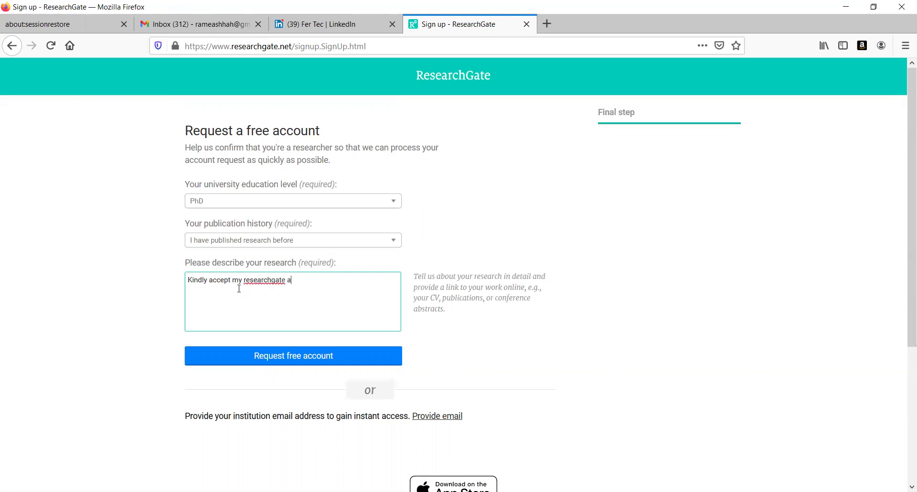
pyautogui.write('ccount as am a researcher and donot have ')
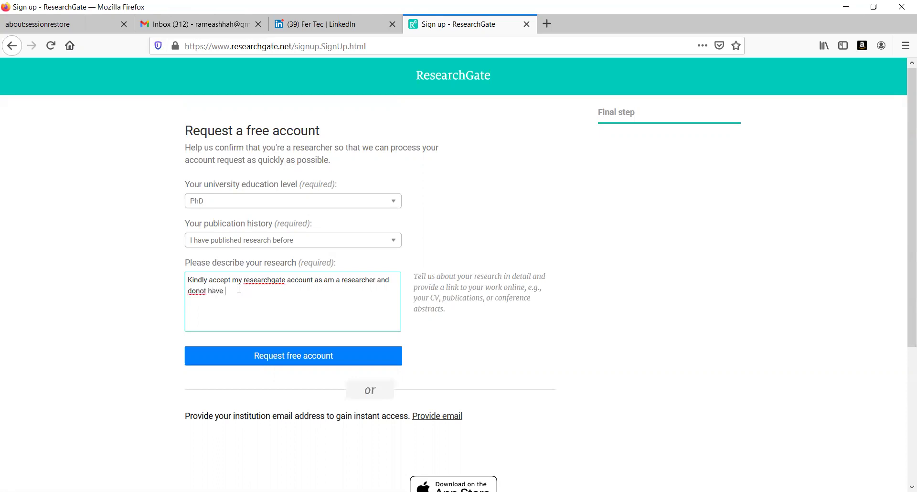
pyautogui.write('any institutional emaid')
pyautogui.press('BackSpace')
pyautogui.press('BackSpace')
pyautogui.write('il id')
# Submit the free-account request and wait for the check-your-email confirmation page
pyautogui.click(326, 359)
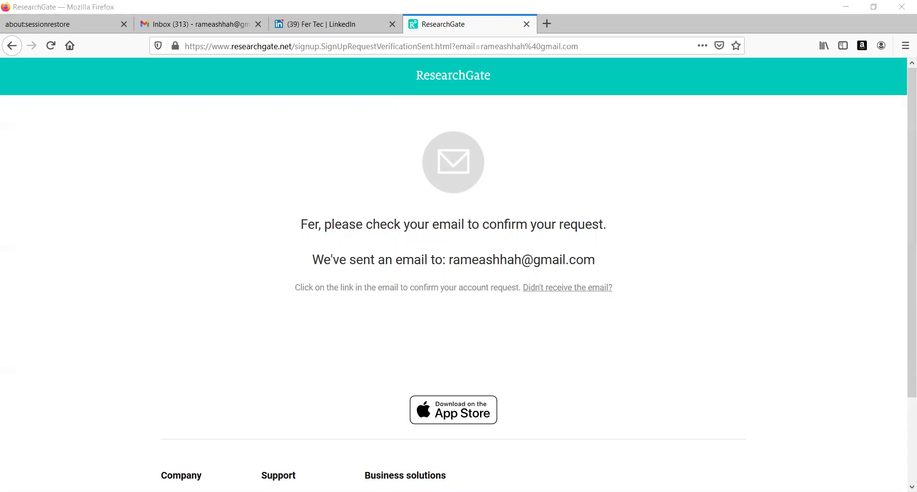
pyautogui.click(499, 283)
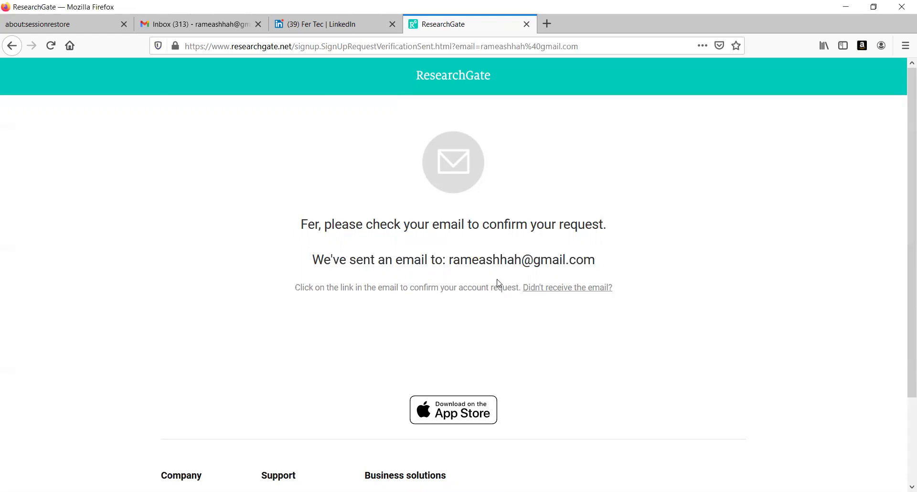
# Switch to the Gmail inbox and open ResearchGate's confirmation email
pyautogui.click(203, 24)
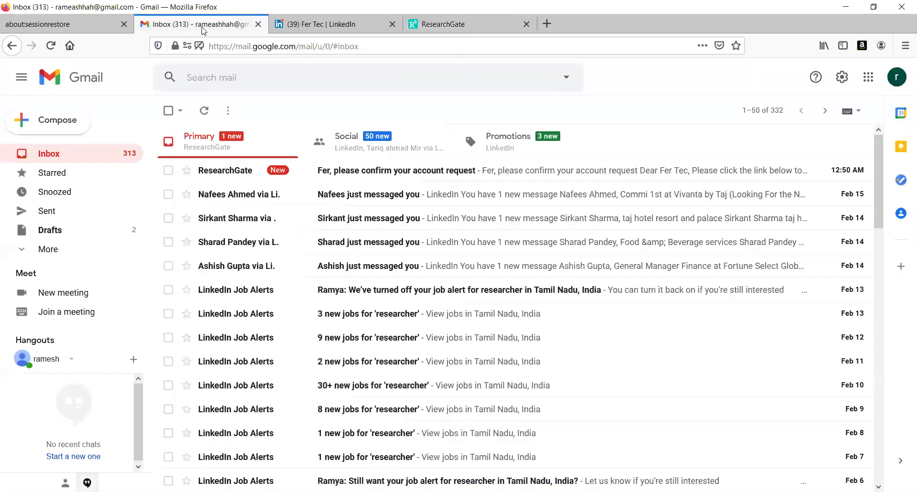
pyautogui.click(367, 170)
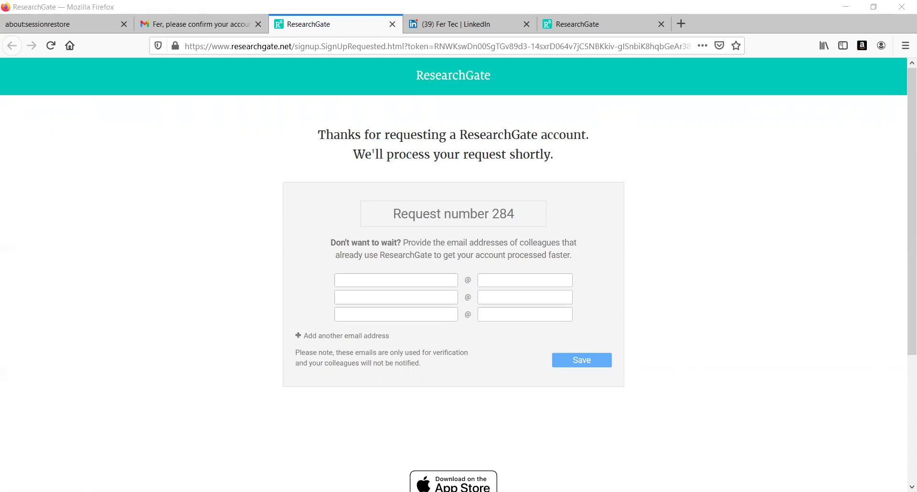
pyautogui.click(454, 371)
pyautogui.click(415, 279)
# Enter the colleague's email username and domain in the first email row and save it
pyautogui.click(392, 280)
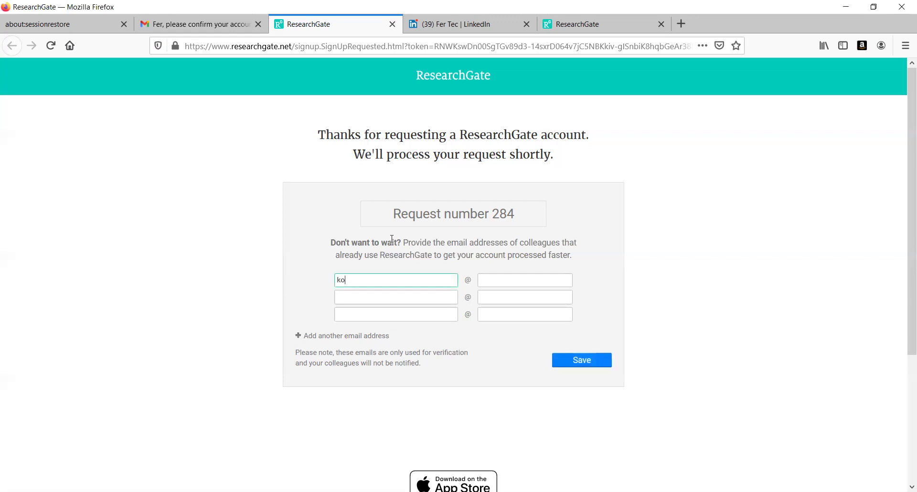
pyautogui.click(508, 283)
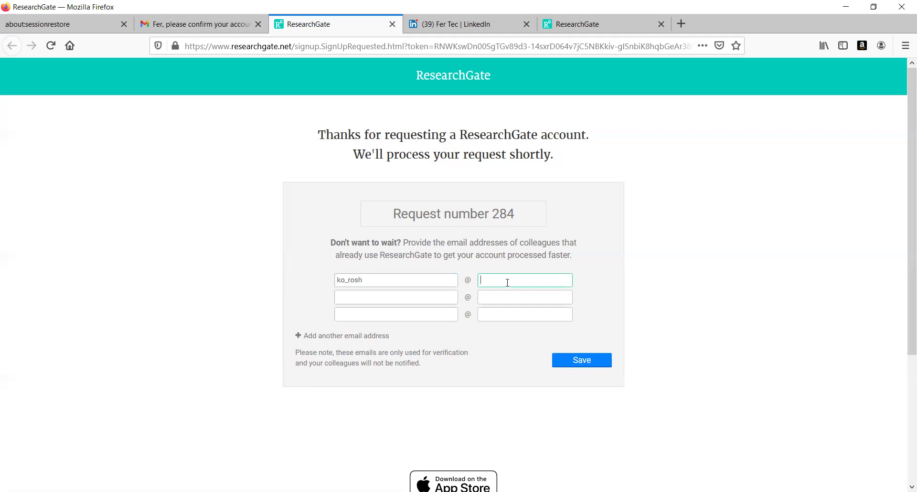
pyautogui.write('yahoo.com')
pyautogui.click(573, 359)
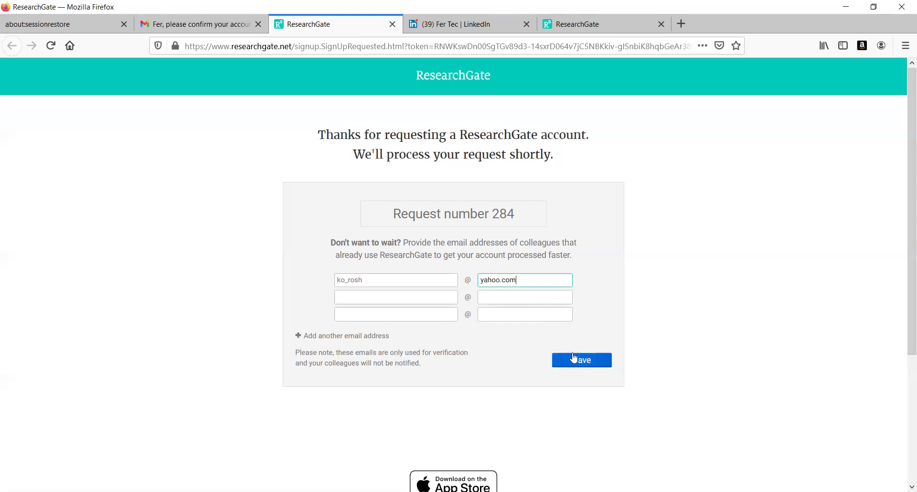
pyautogui.click(574, 359)
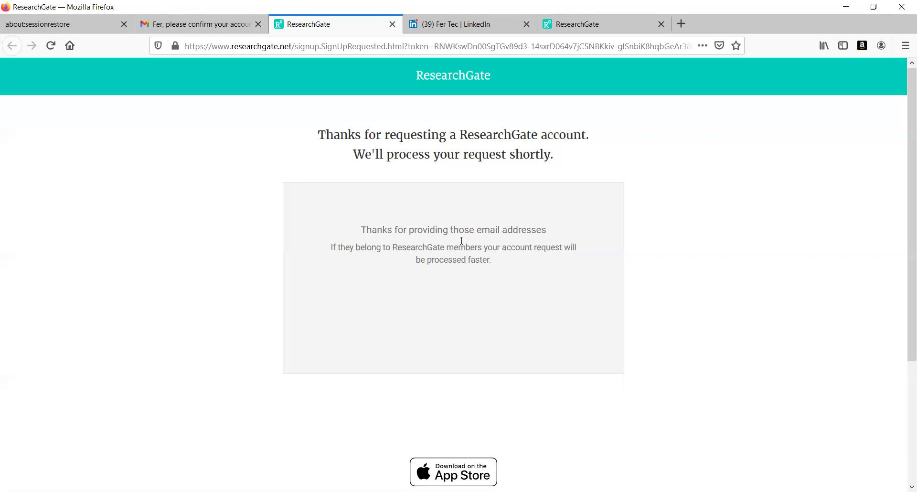
# Go back from the confirmation email to the Gmail inbox, checking Social then Primary emails
pyautogui.click(172, 21)
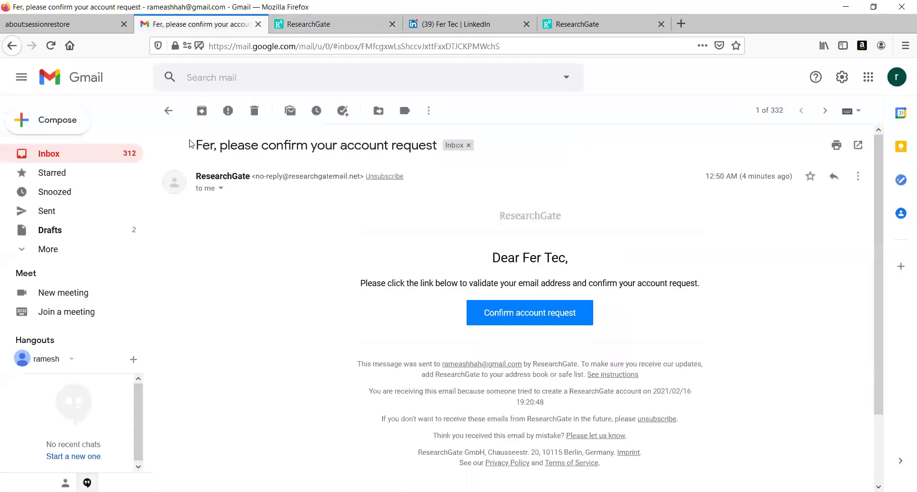
pyautogui.click(103, 155)
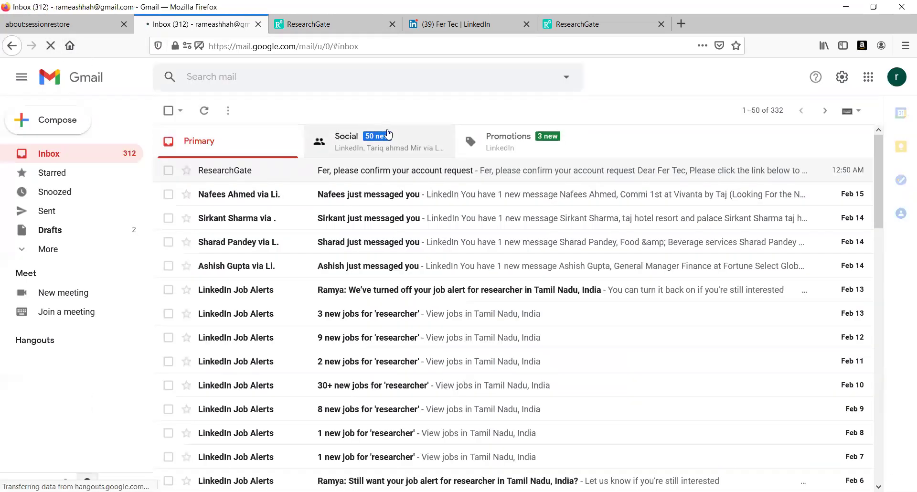
pyautogui.click(405, 138)
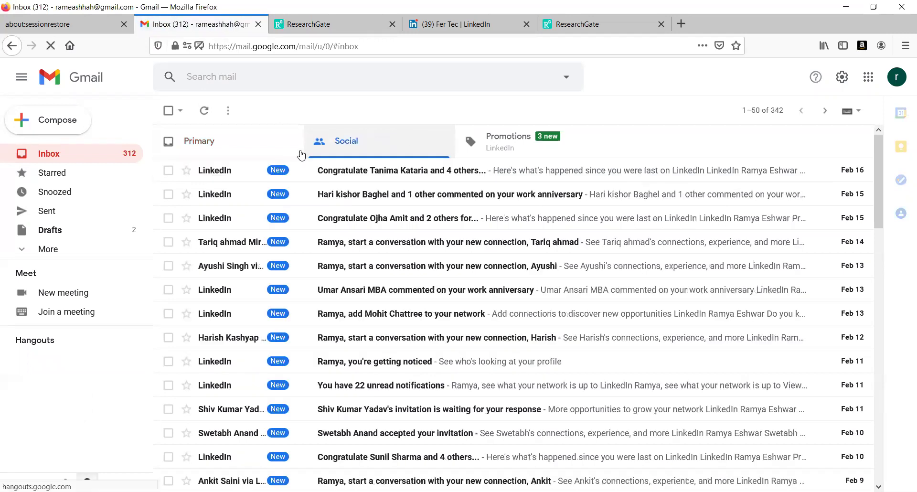
pyautogui.click(236, 154)
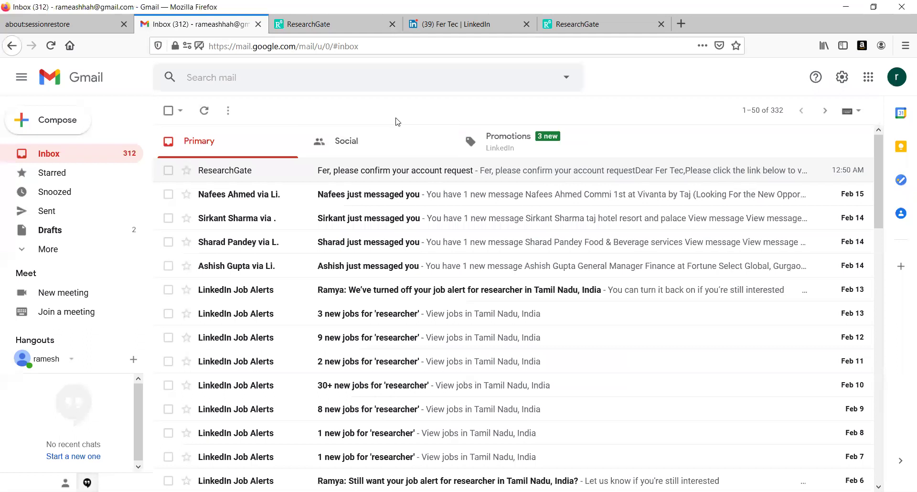
# Revisit the ResearchGate request page, then cycle Gmail's Promotions, Social and Primary categories, ending on Primary
pyautogui.click(313, 25)
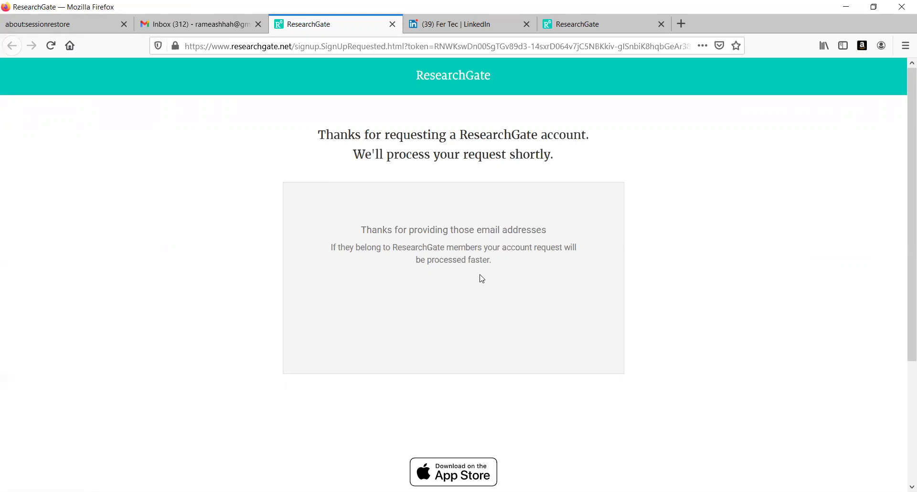
pyautogui.click(195, 23)
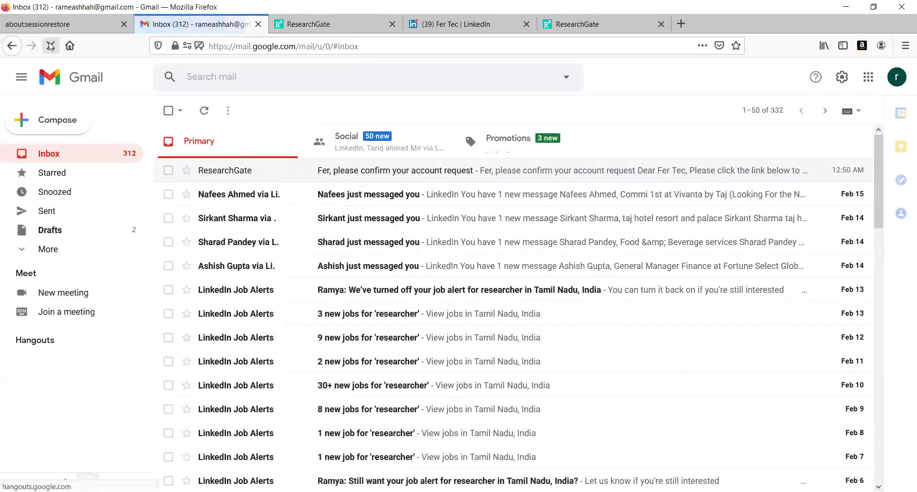
pyautogui.click(519, 154)
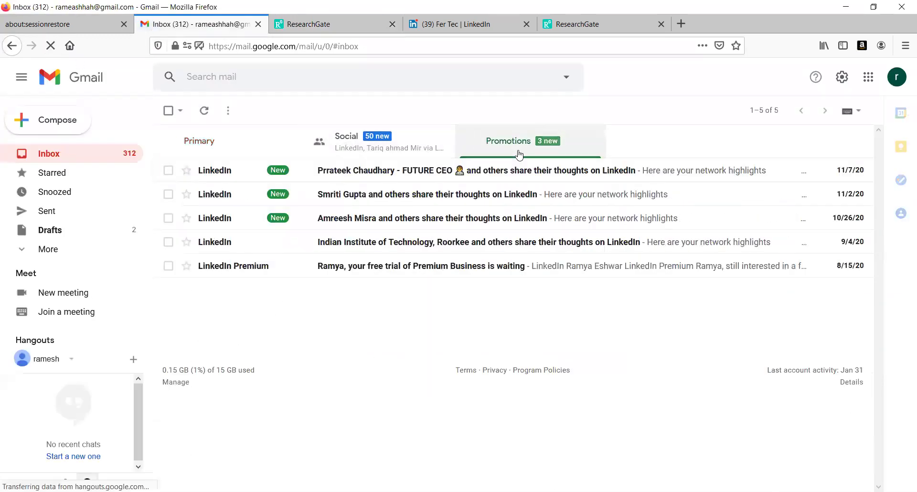
pyautogui.click(394, 150)
pyautogui.click(248, 142)
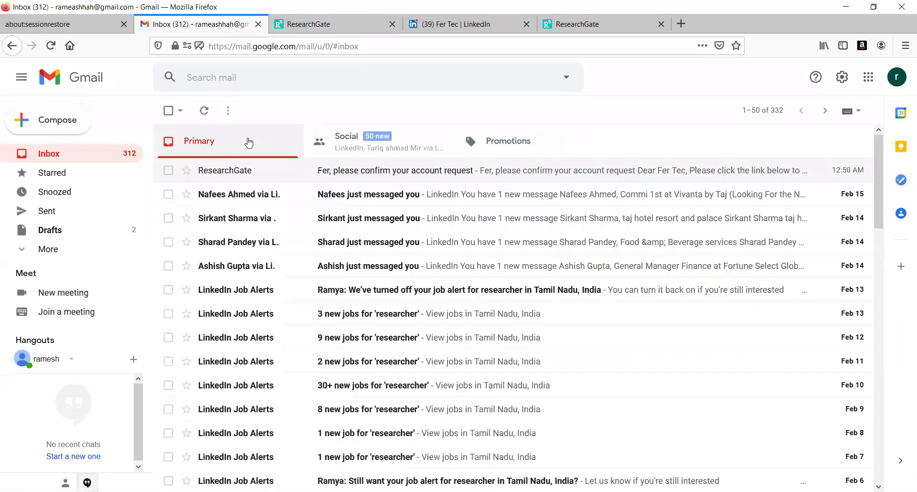
pyautogui.click(379, 148)
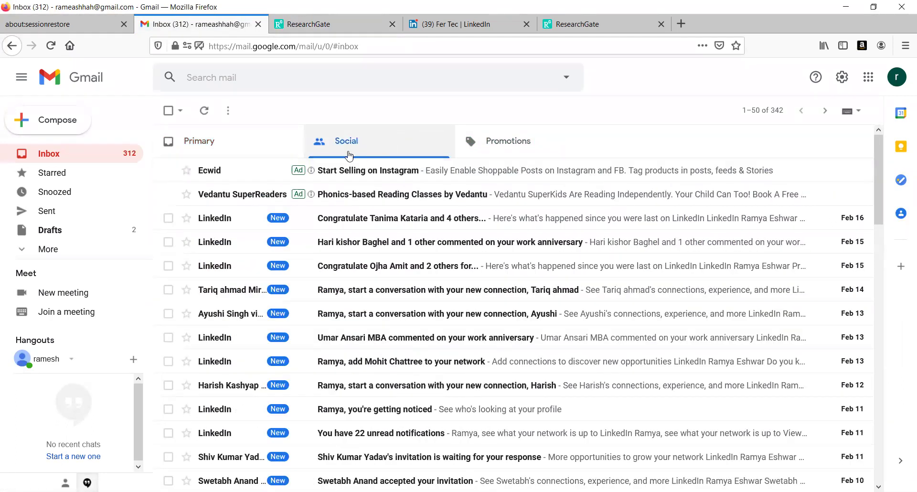
pyautogui.click(237, 149)
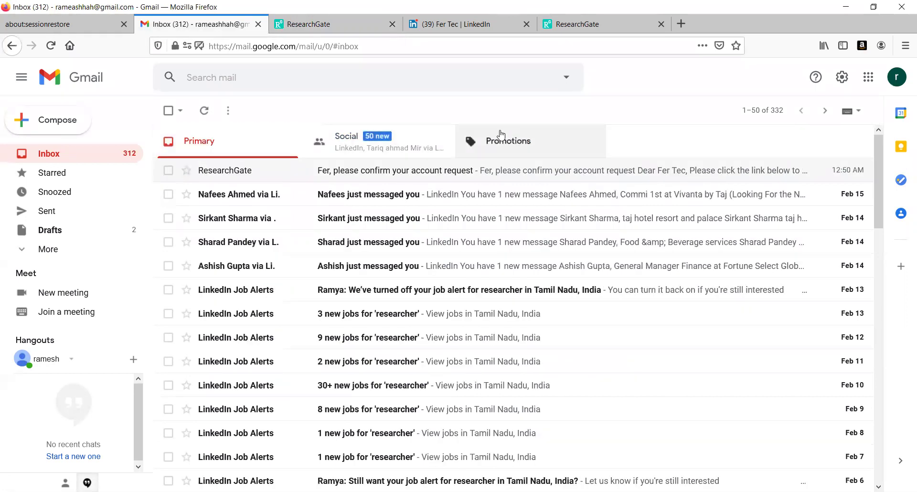
pyautogui.click(597, 26)
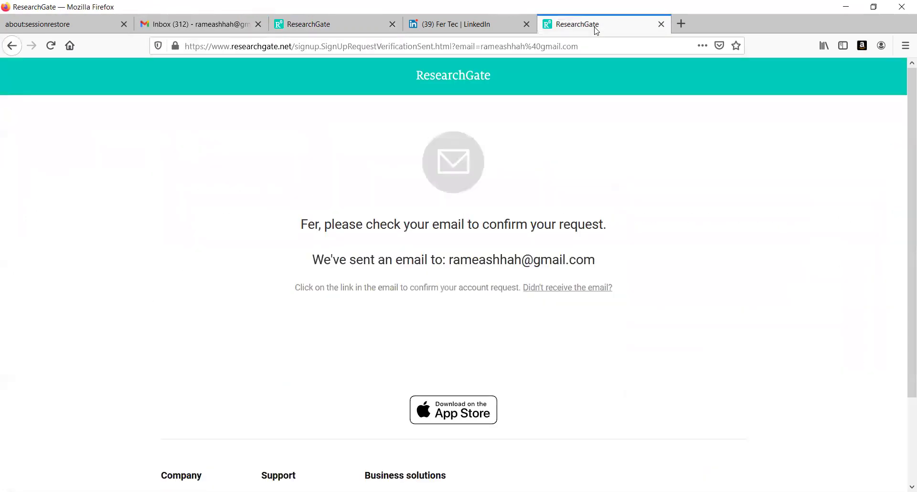